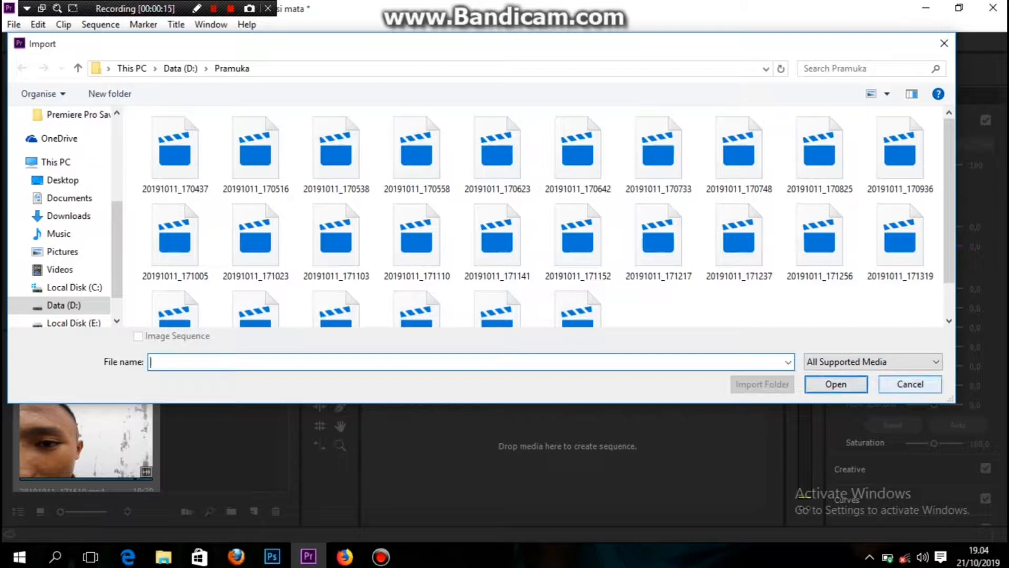
Close the import dialog and create a new sequence from only the video of 20191011_171619.mp4
key(Escape)
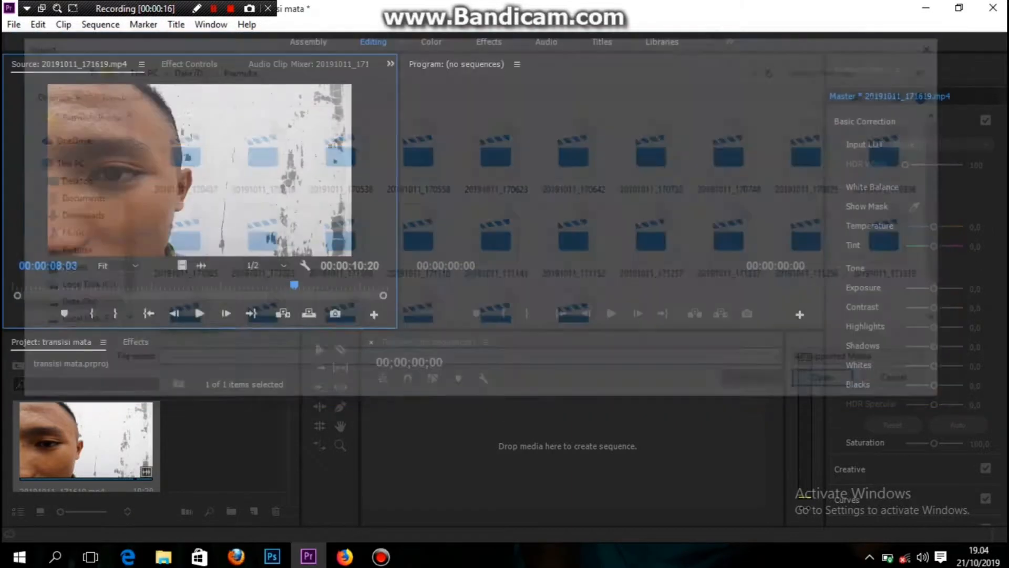
click(220, 447)
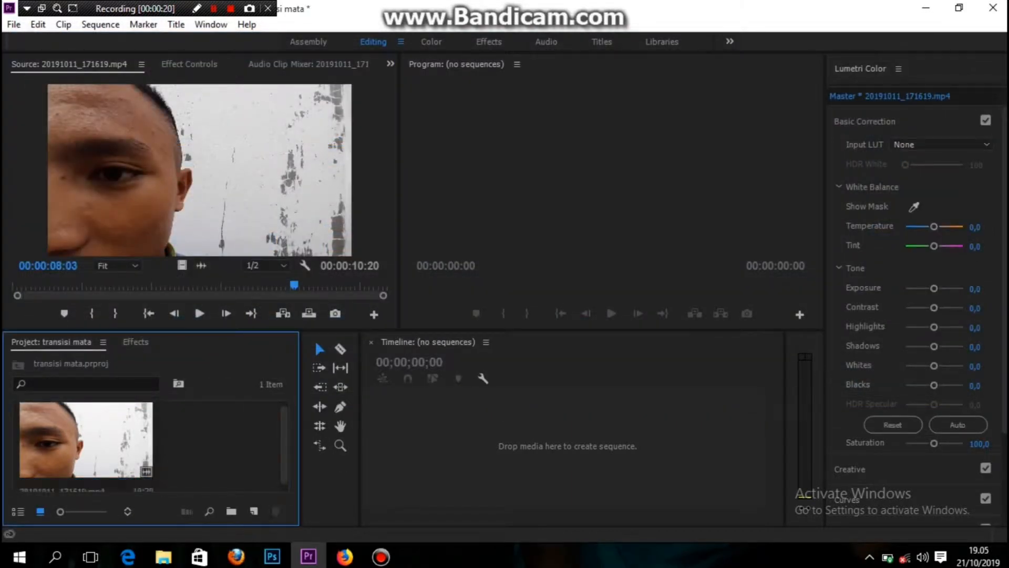
double_click(86, 441)
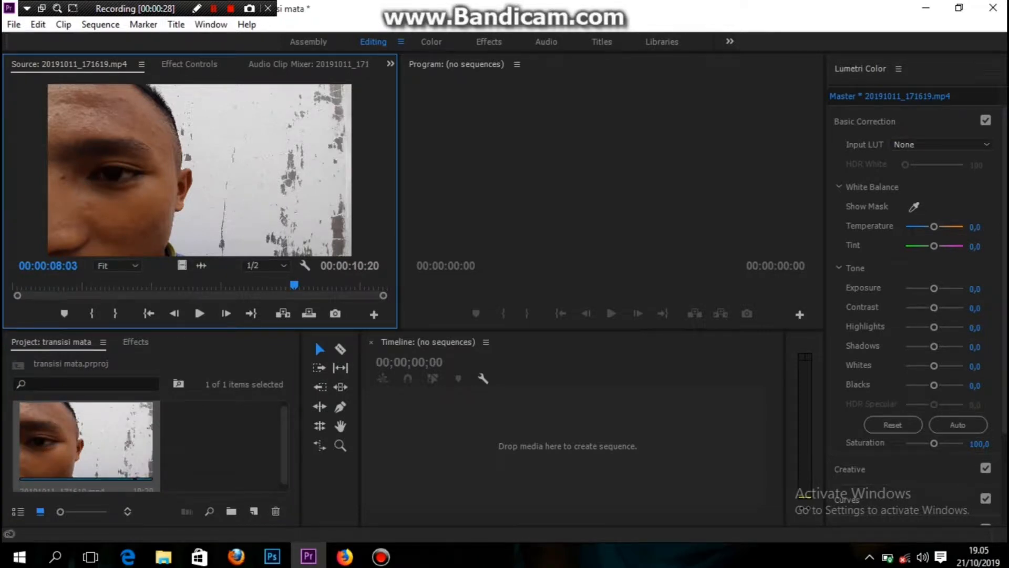
drag(181, 265, 568, 446)
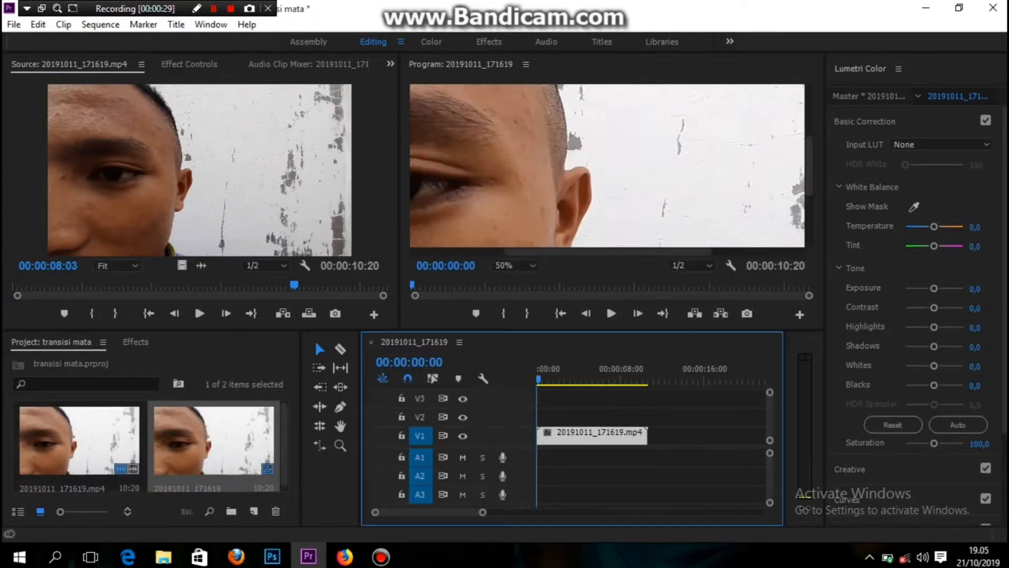
Set the Program monitor zoom to Fit and play the sequence, stopping at 00:00:02:12
click(515, 265)
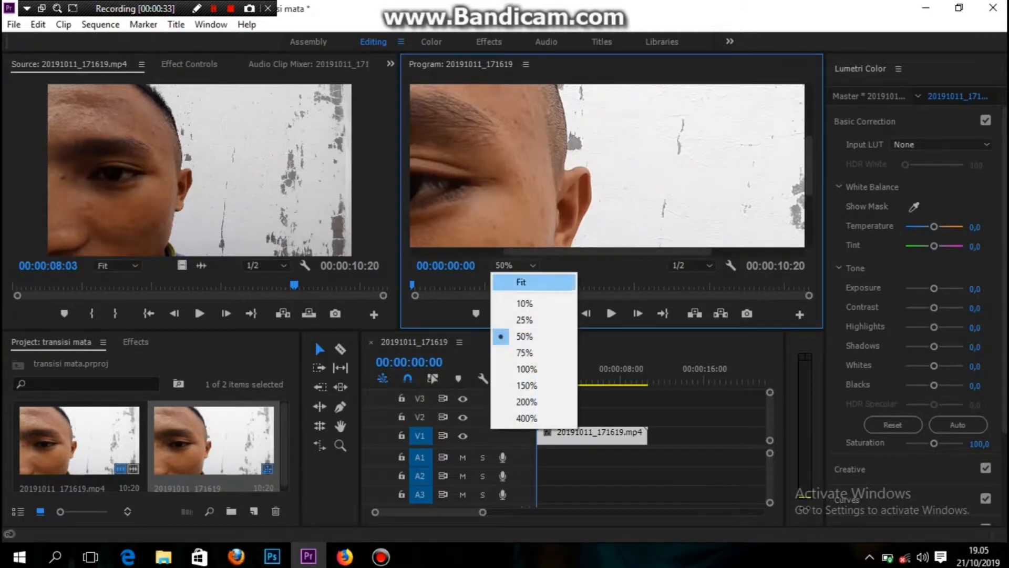
click(520, 282)
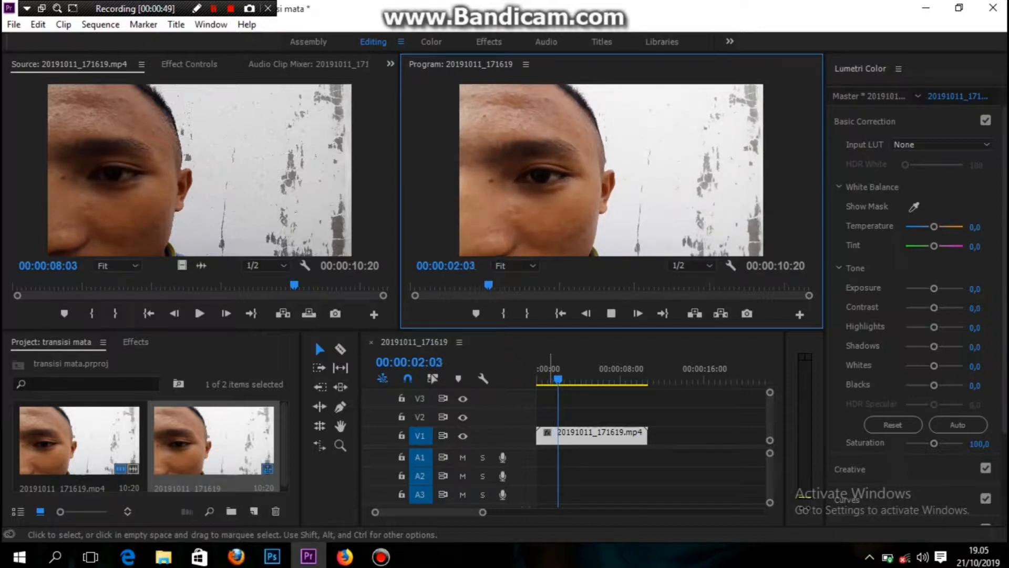
key(space)
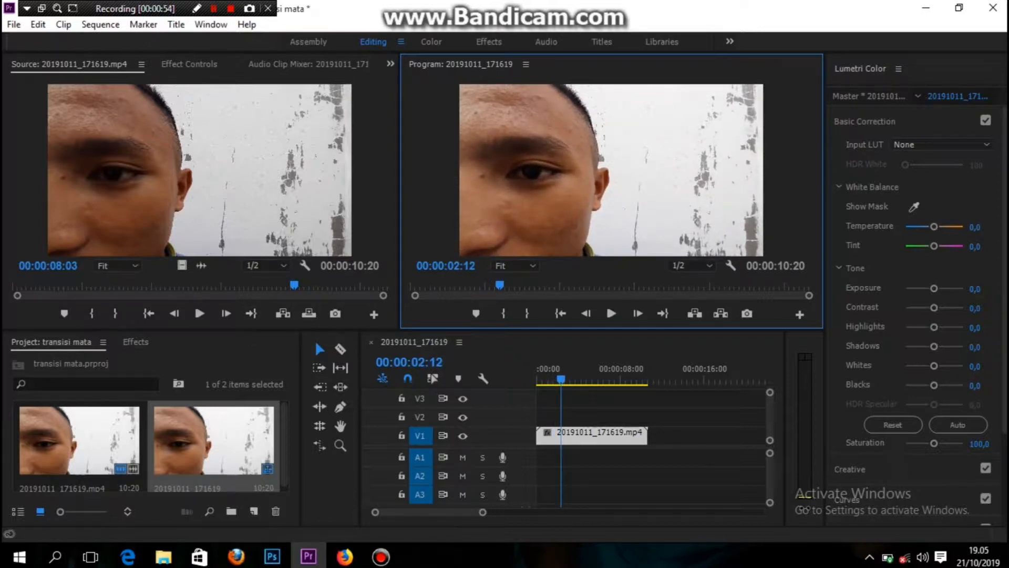
Search the effects for "warp" and apply Warp Stabilizer to the clip on V1
click(136, 342)
click(84, 362)
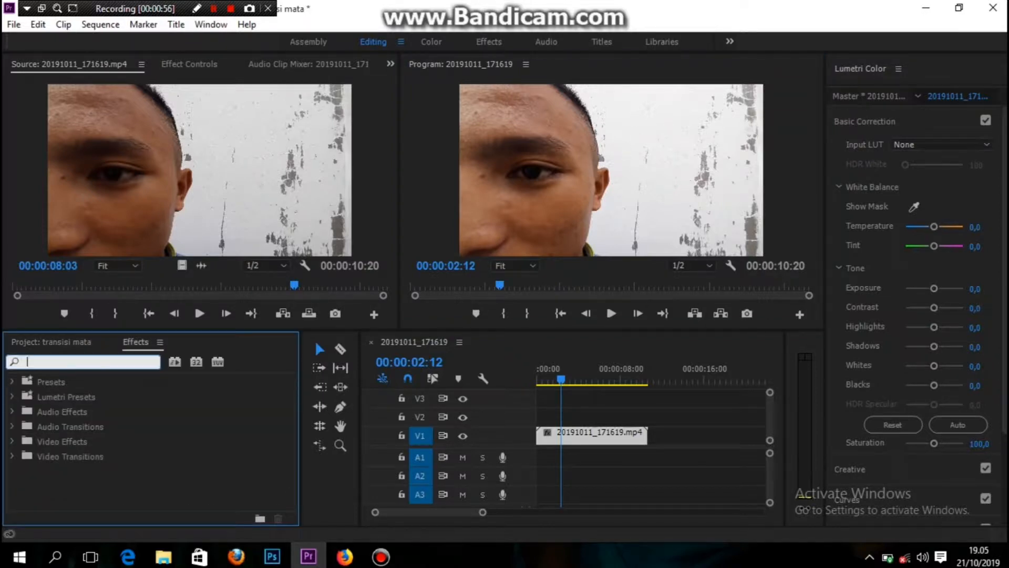
text(warp)
click(82, 471)
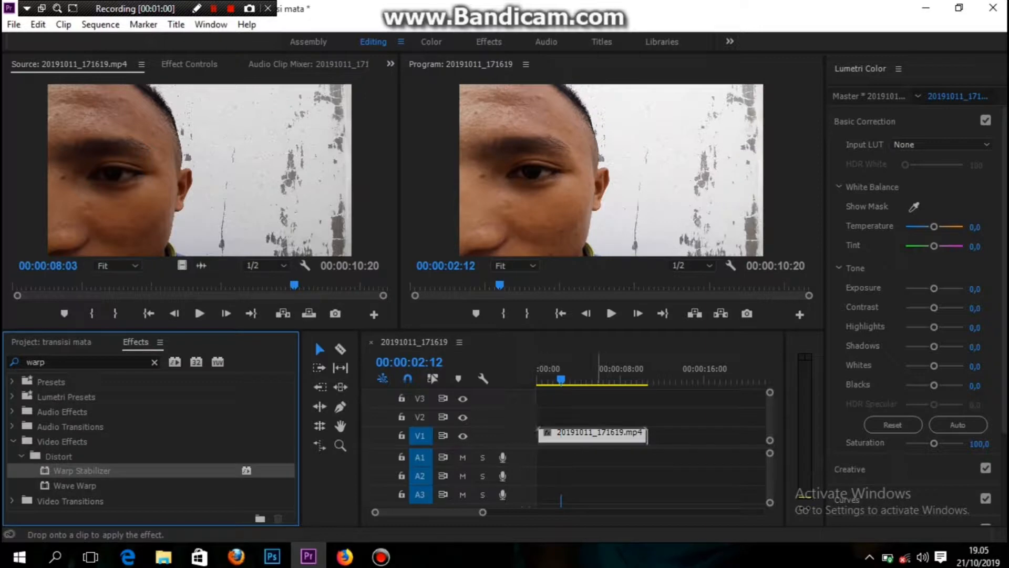
drag(593, 434, 593, 434)
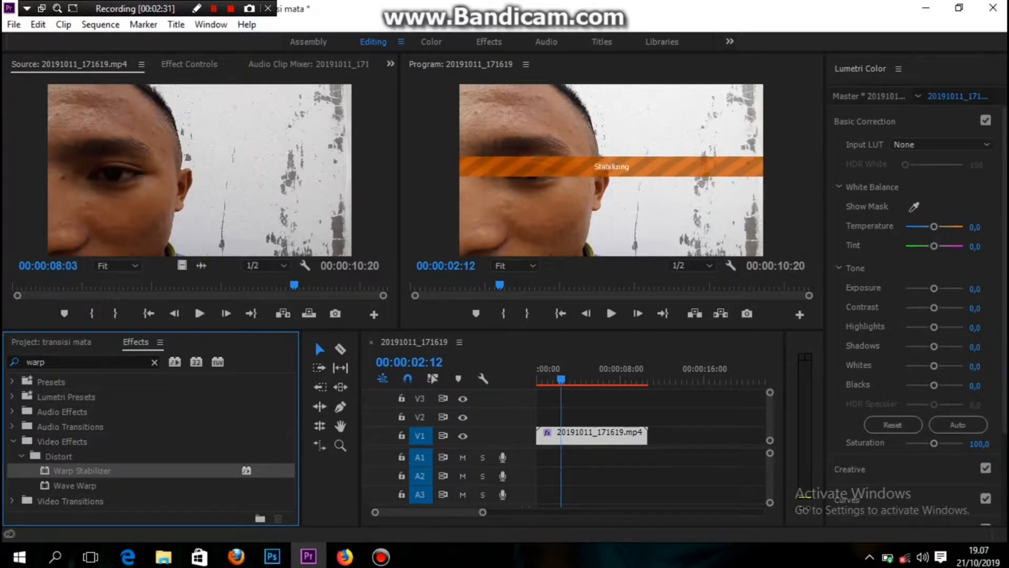
click(214, 9)
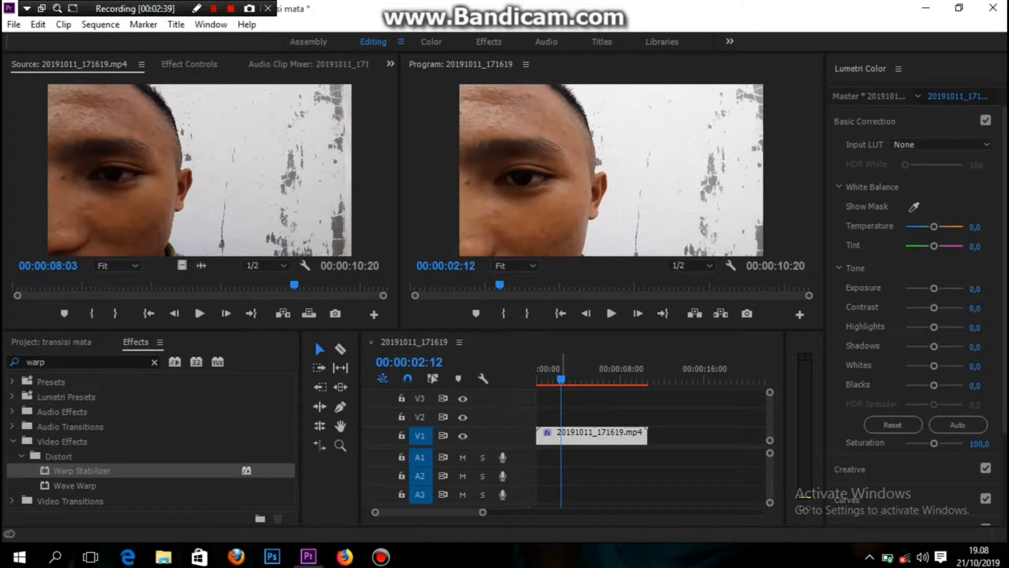
Render the stabilized sequence from its start and move the clip up to track V2
drag(561, 379, 536, 379)
key(Return)
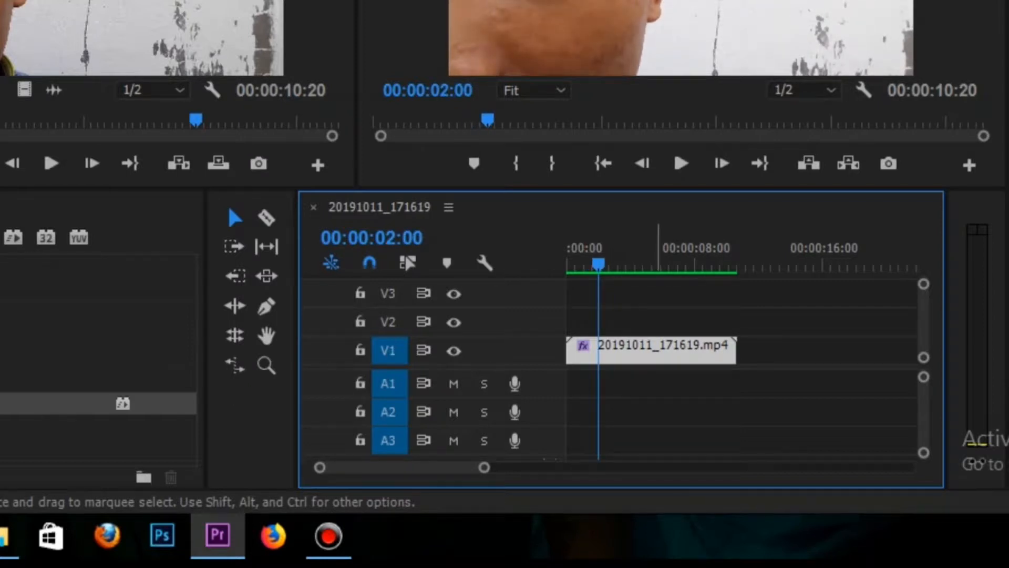
drag(658, 349, 664, 324)
Play the sequence from the start to 00:00:02:03 and split the V2 clip there with the Razor tool
key(space)
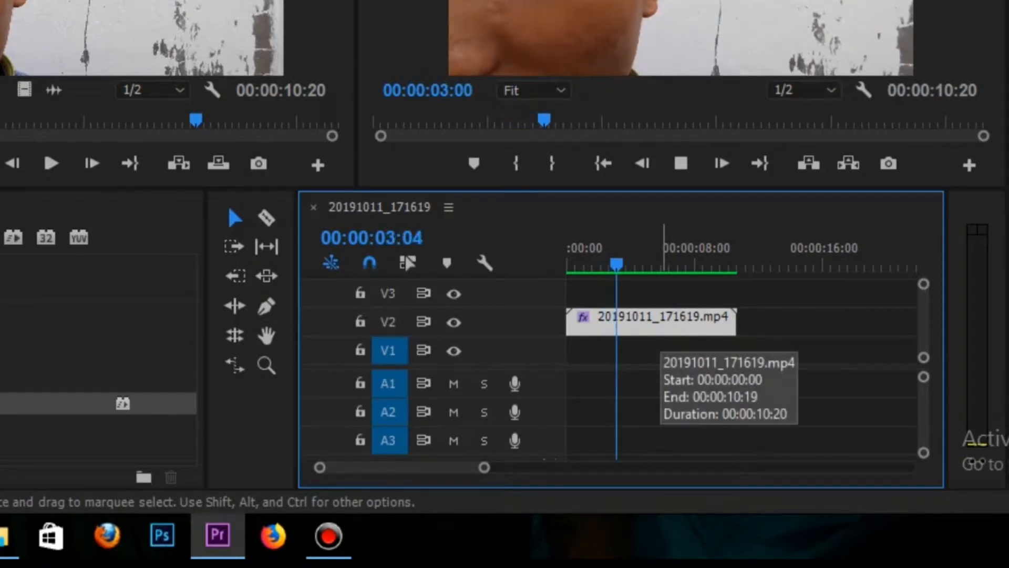
key(space)
key(Home)
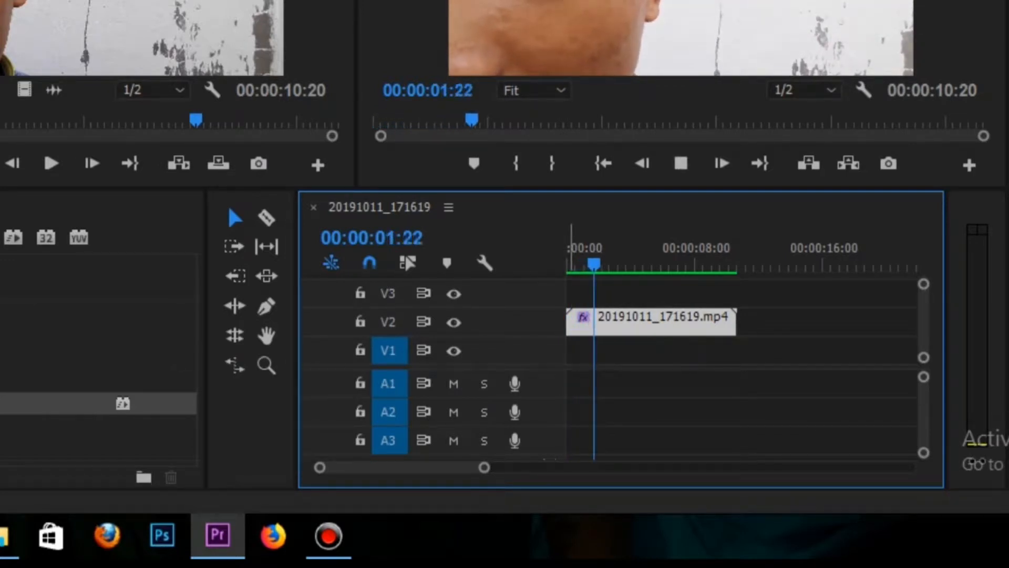
key(space)
key(space)
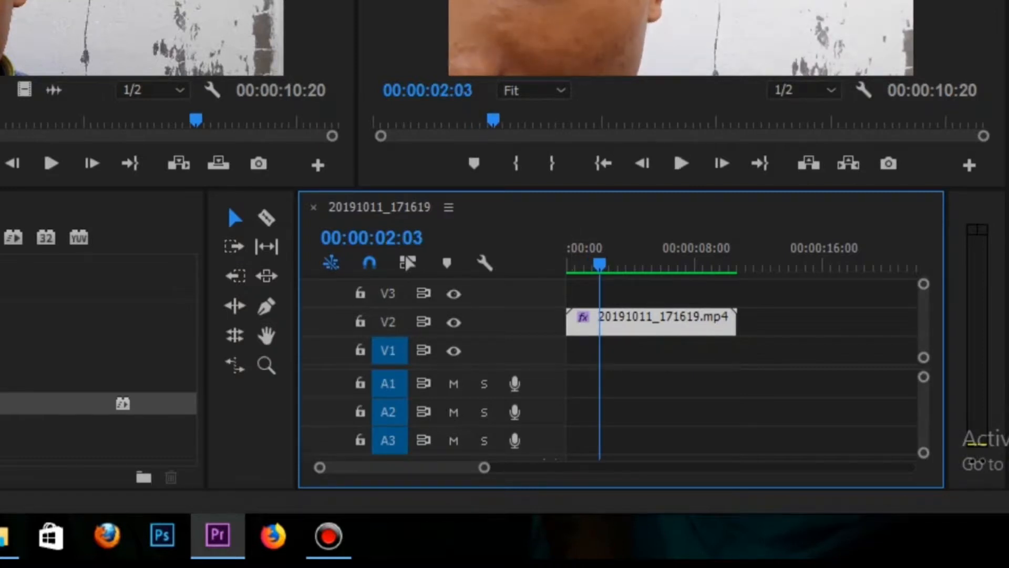
click(267, 217)
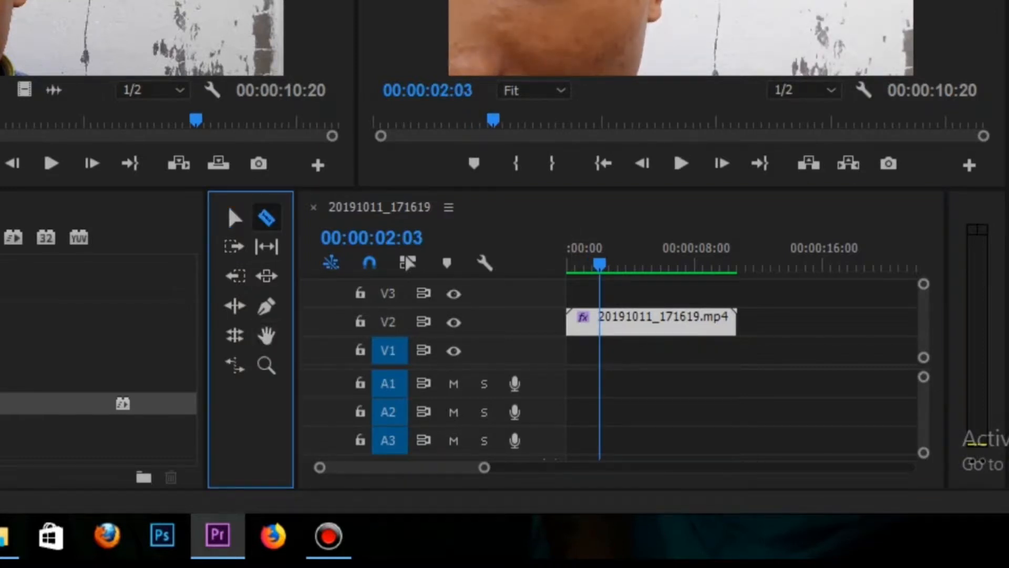
click(599, 321)
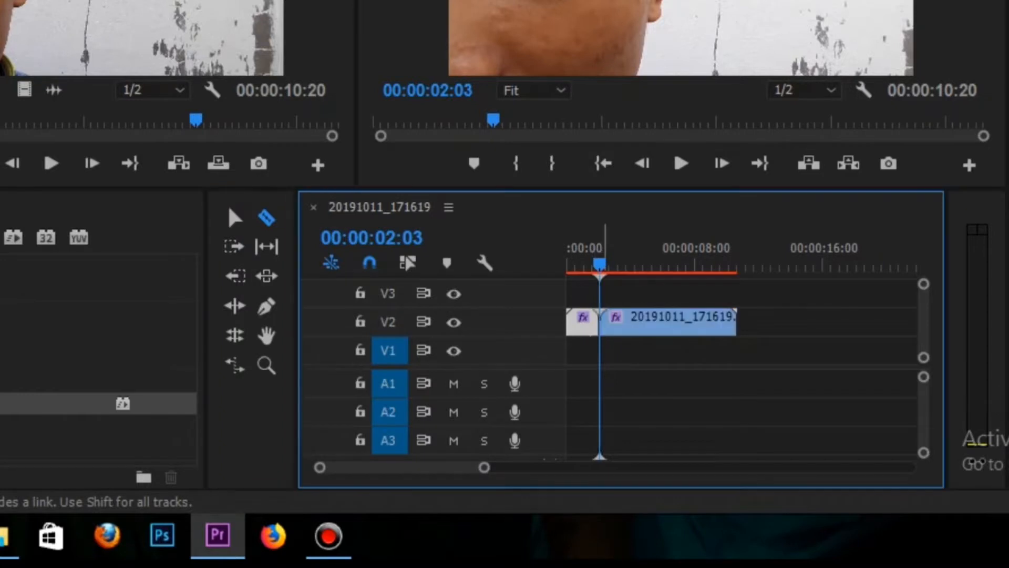
click(235, 217)
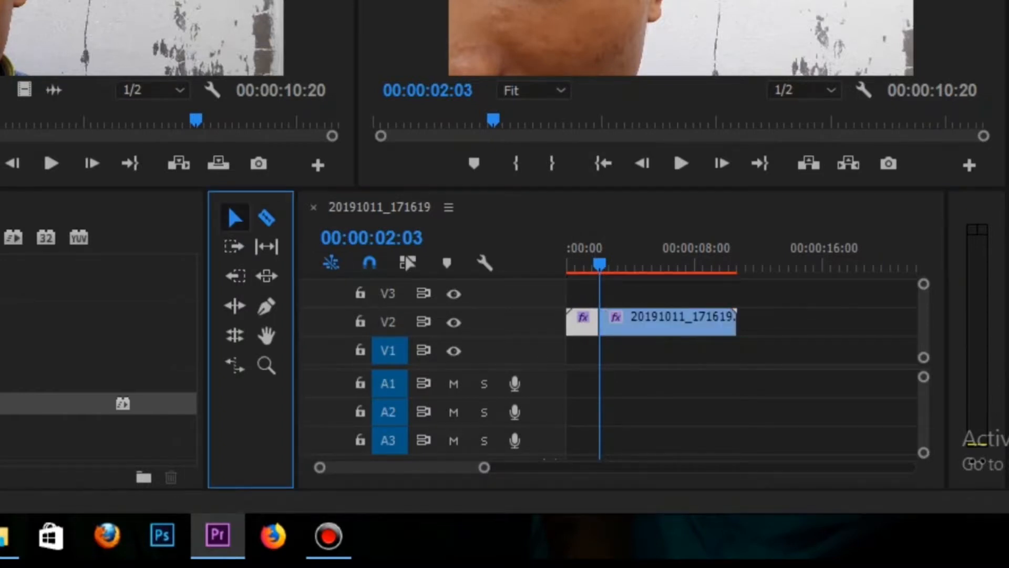
Nest the clip segment after the cut, keeping the name Nested Sequence 01
right_click(648, 322)
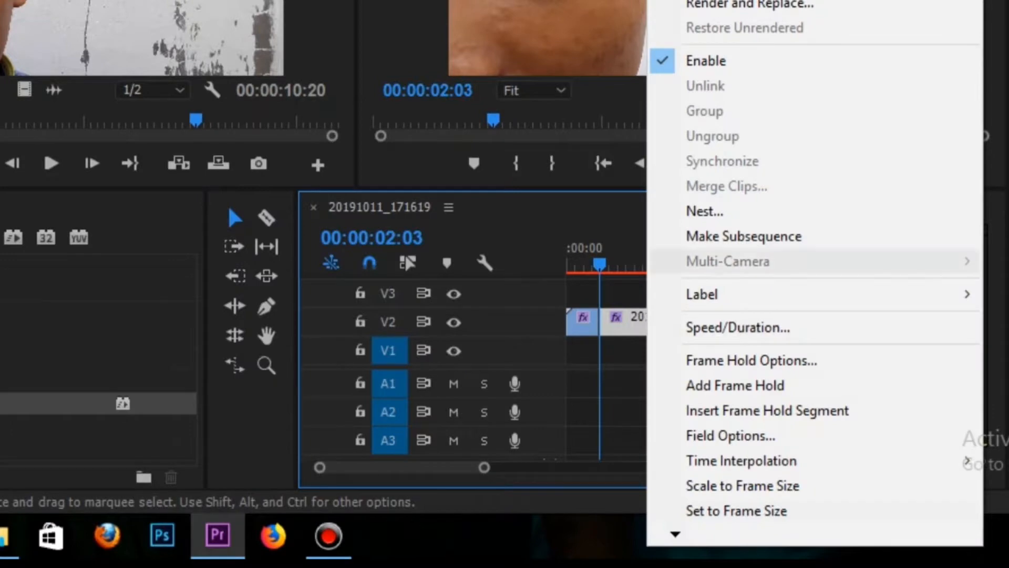
click(704, 211)
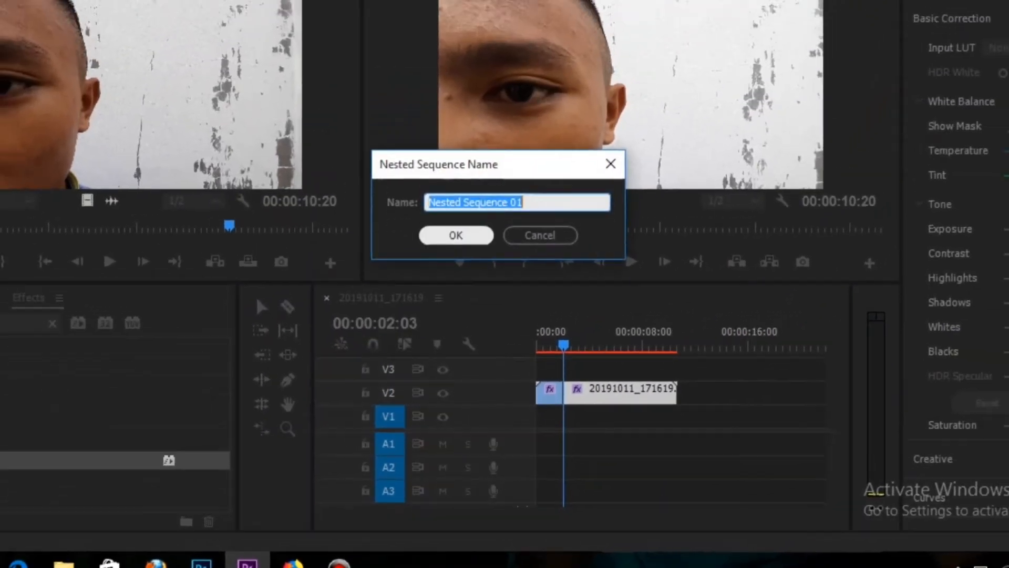
key(Return)
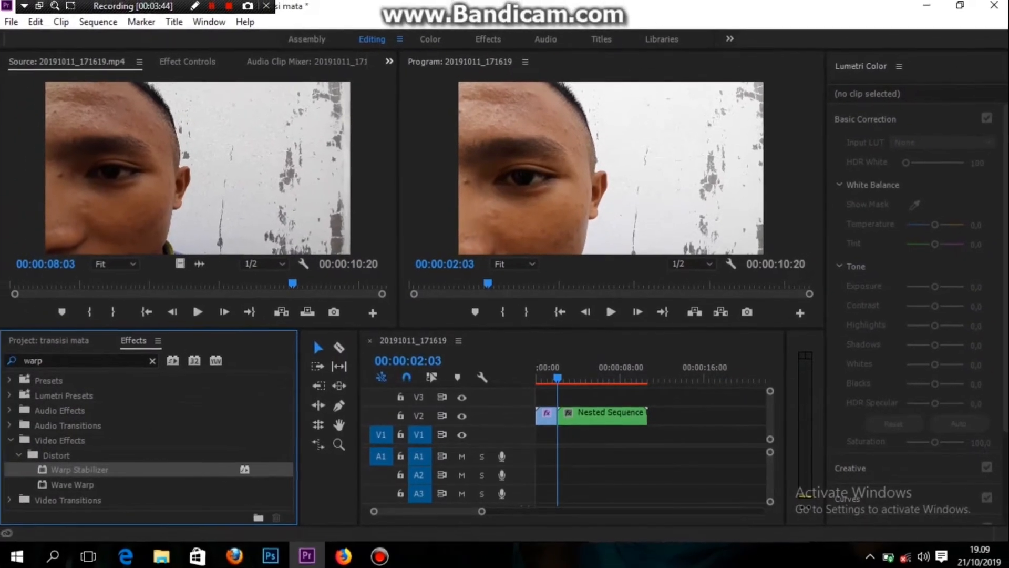
Show the nested clip's effect controls and add a free-draw opacity mask to it
click(389, 61)
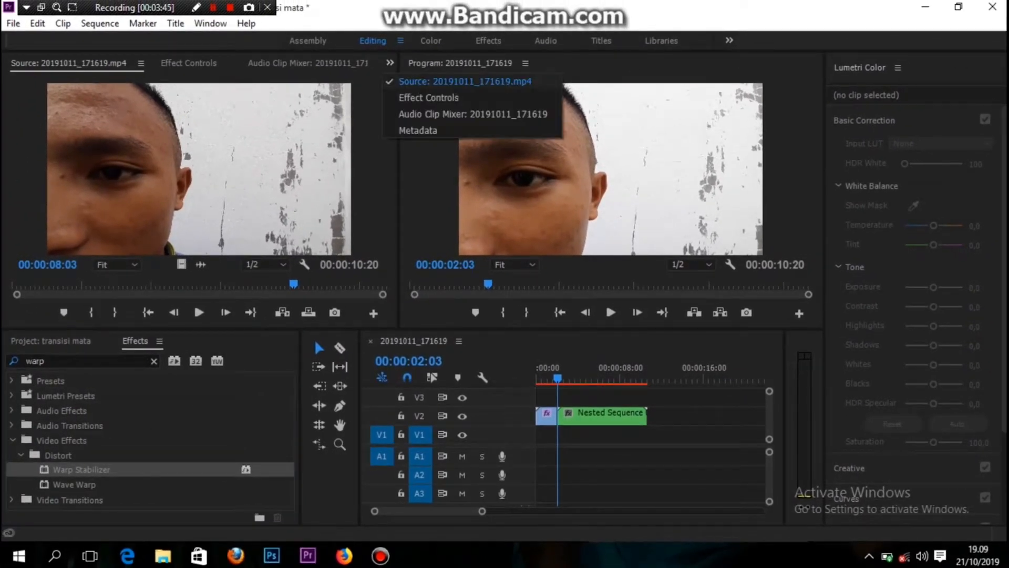
click(428, 97)
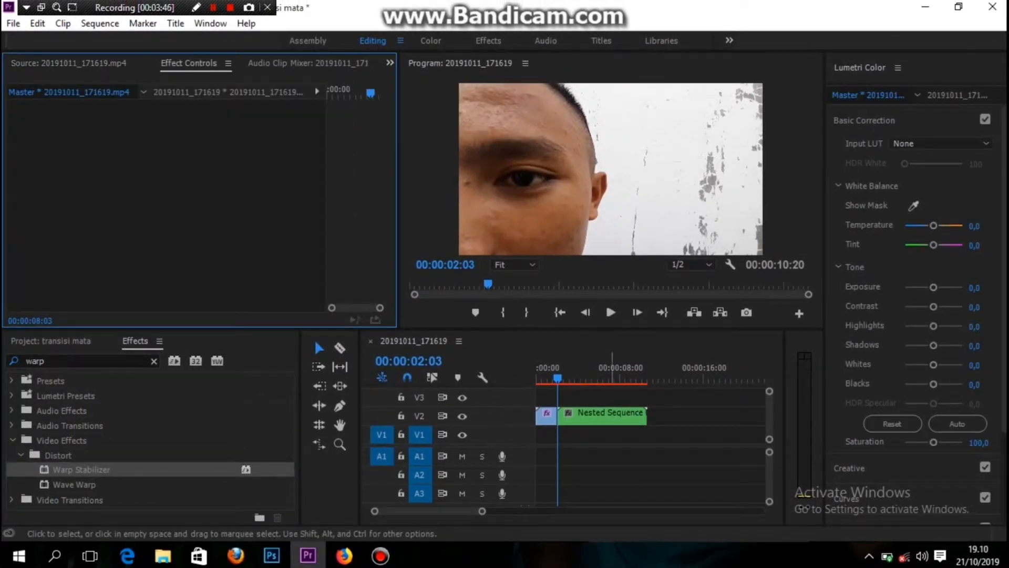
click(610, 415)
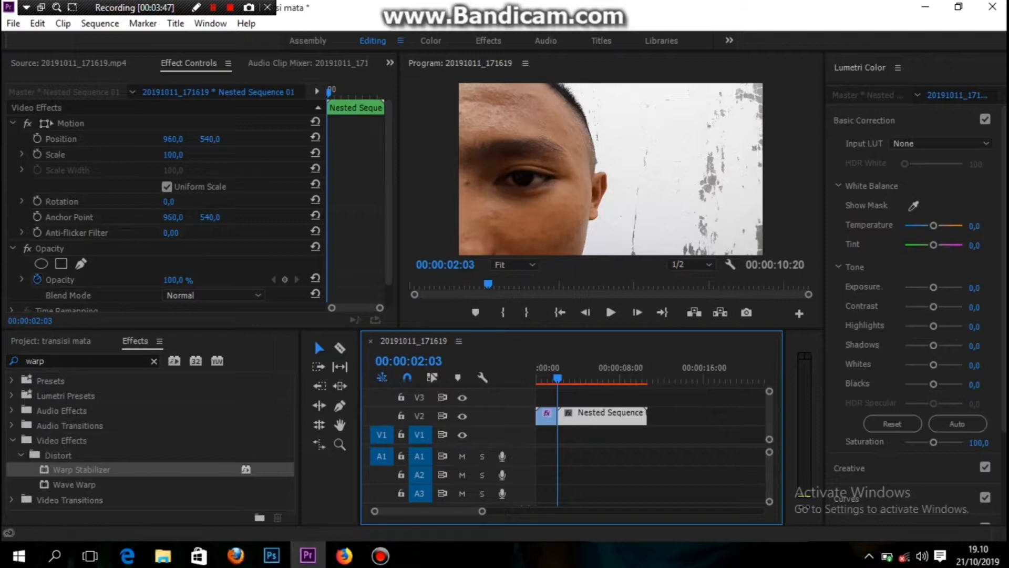
drag(388, 211, 388, 234)
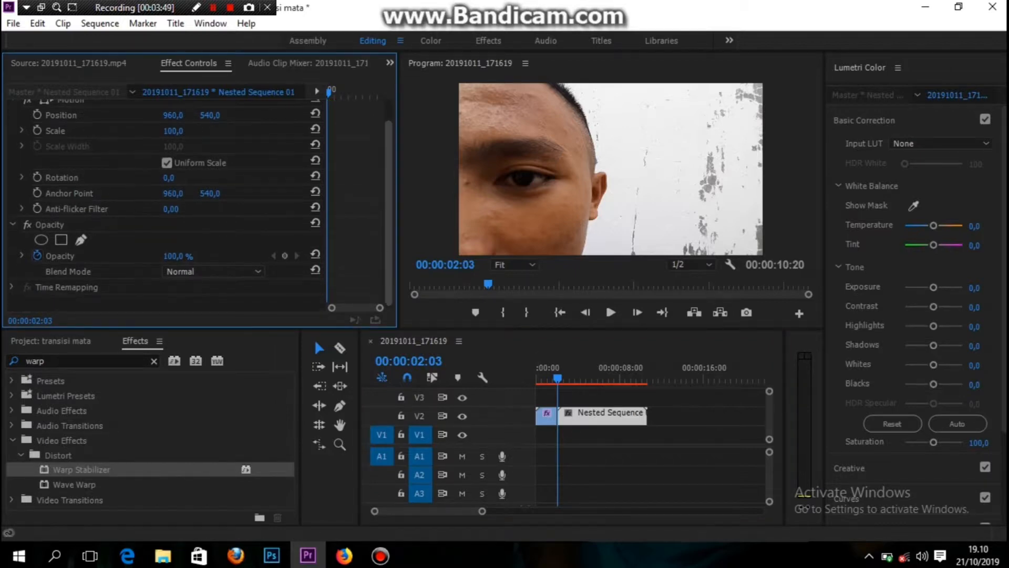
click(80, 240)
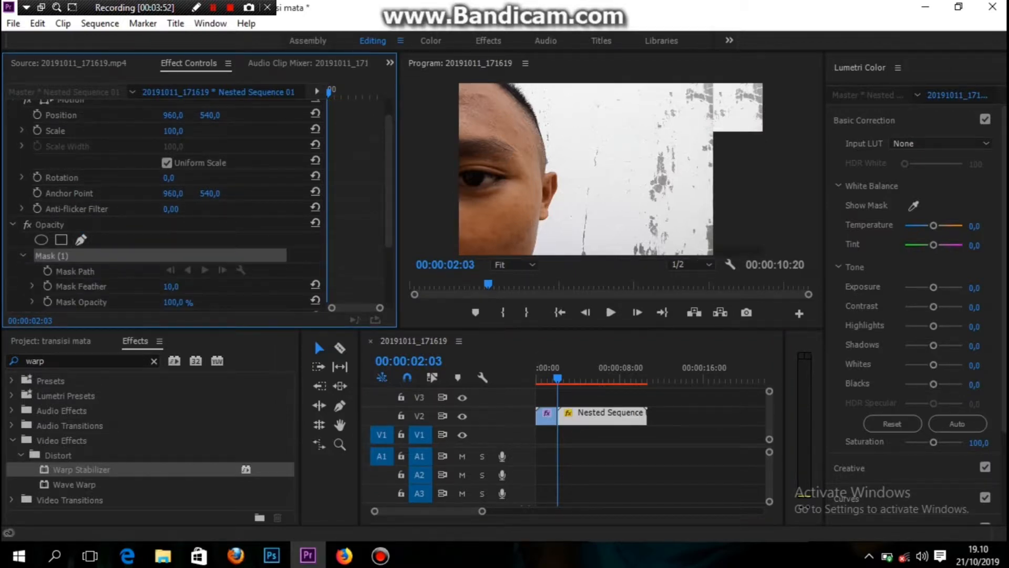
Turn on Mask Path animation and start outlining the eye with the mask at 50% Program monitor zoom
click(514, 265)
click(512, 334)
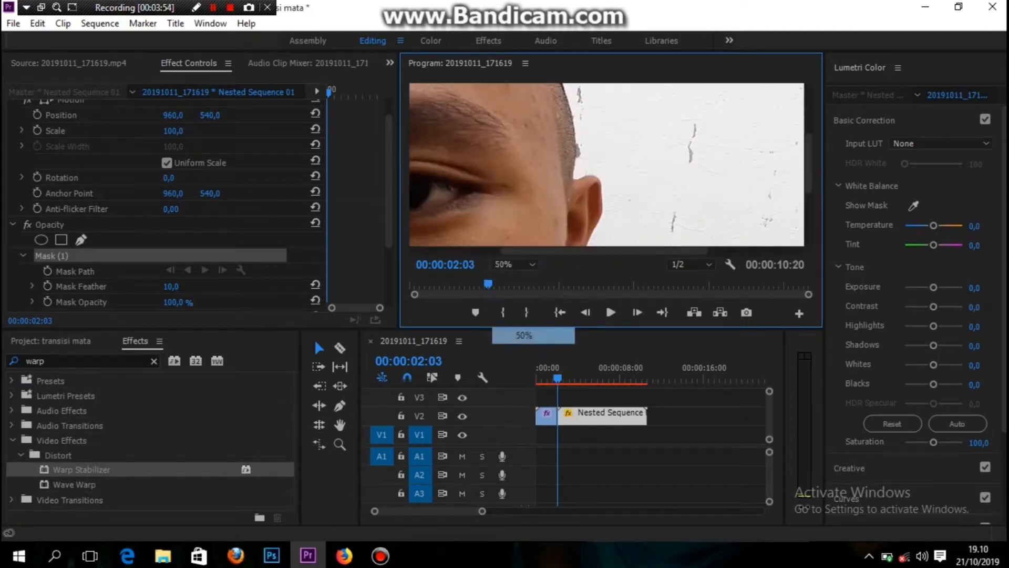
scroll(606, 164, down, 2)
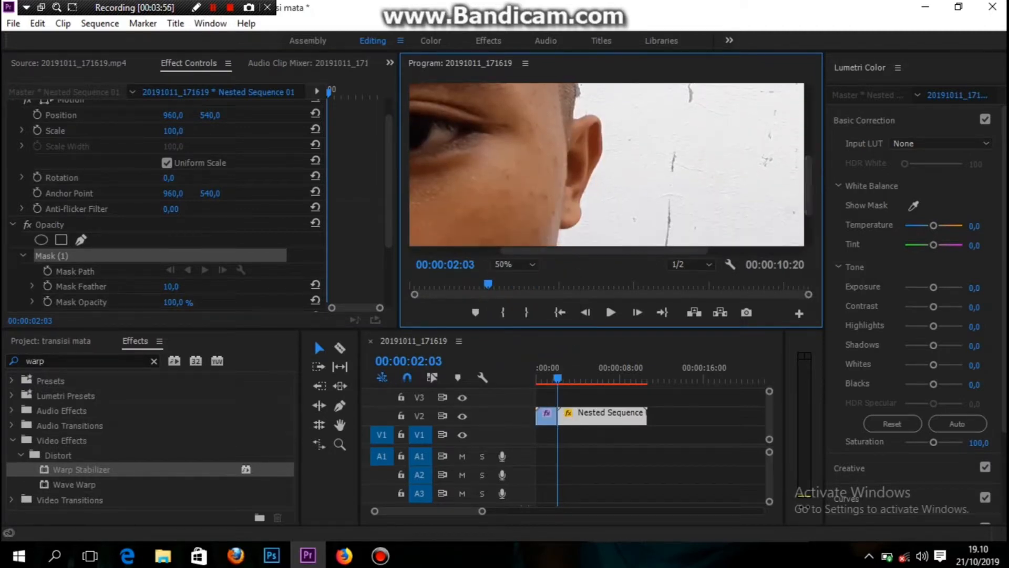
scroll(607, 165, left, 4)
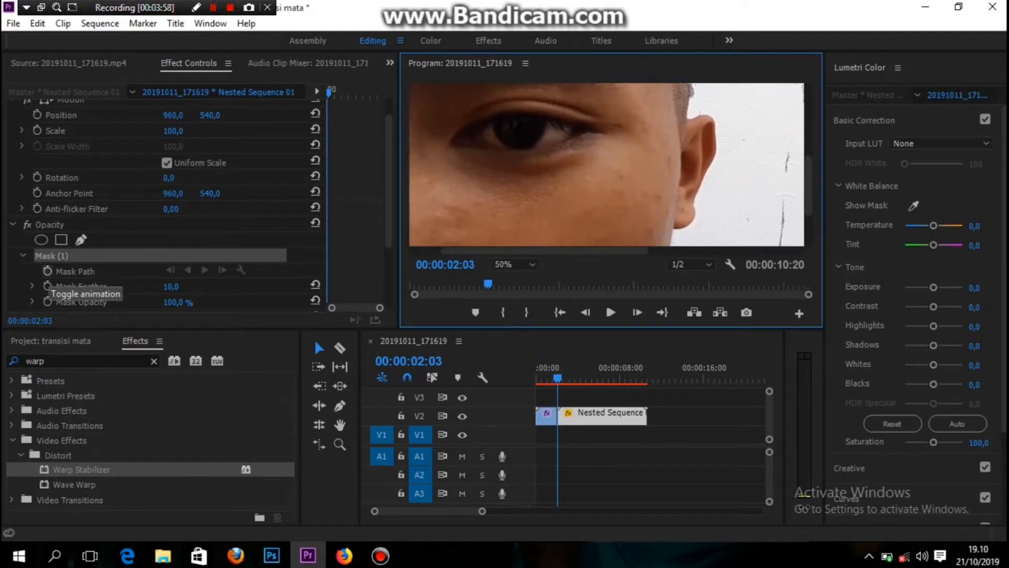
click(48, 271)
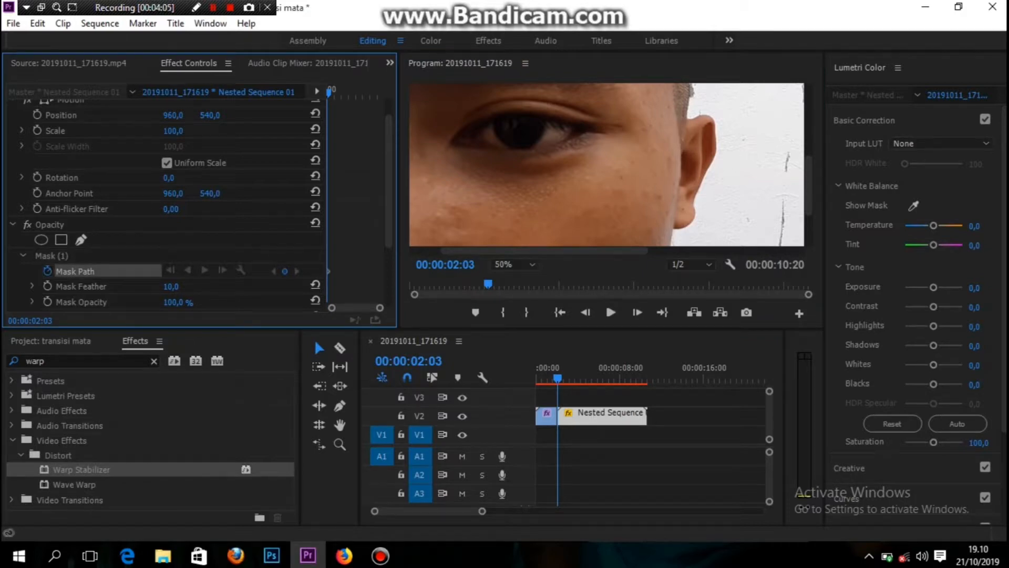
click(51, 256)
click(525, 152)
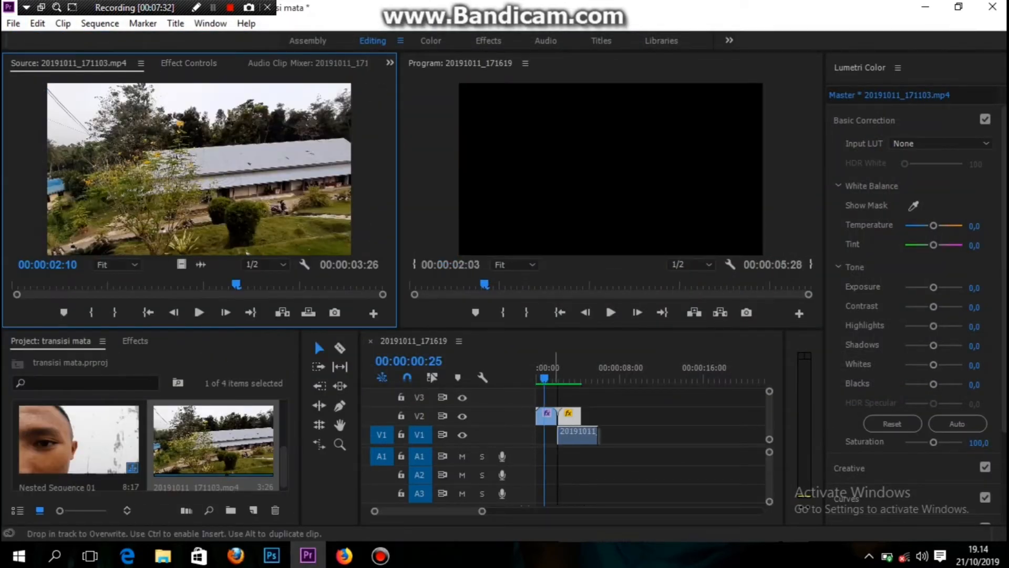
Place the 20191011_171103.mp4 clip on V1 beneath the start of the nested clip and play the result
drag(559, 435, 559, 435)
key(space)
key(space)
Set the speed of the V1 clip to 1000% and render the sequence preview
click(578, 436)
right_click(578, 436)
click(620, 315)
text(1)
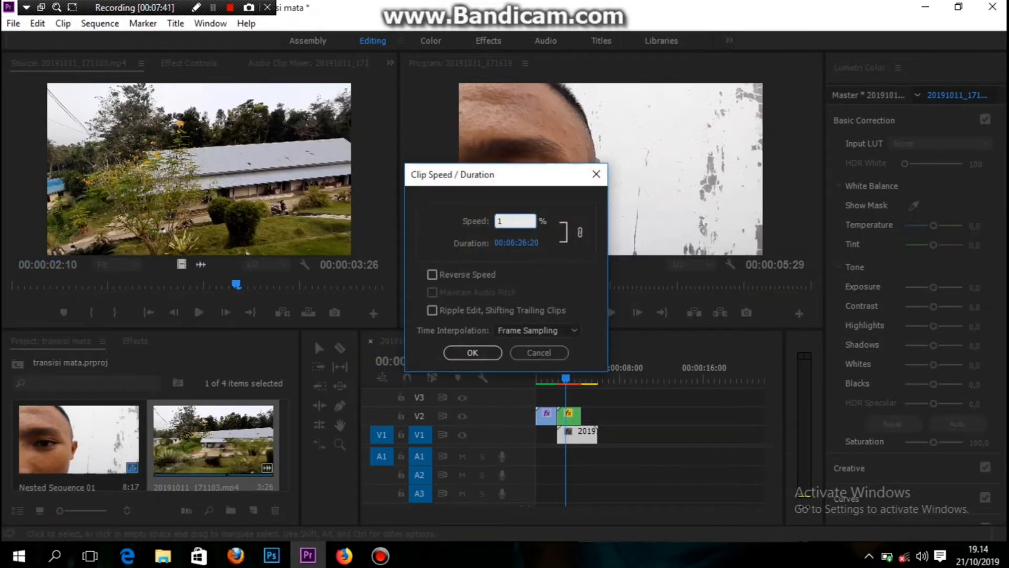
text(000)
key(Return)
key(Return)
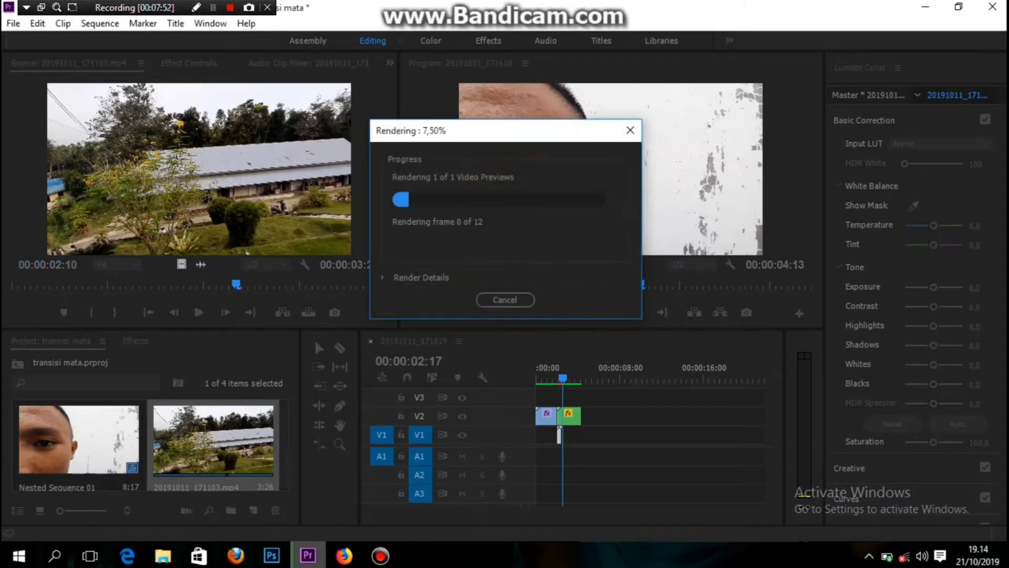
Import the clips from 20191011_171023 through 20191011_171110 in the Pramuka folder
key(alt+f)
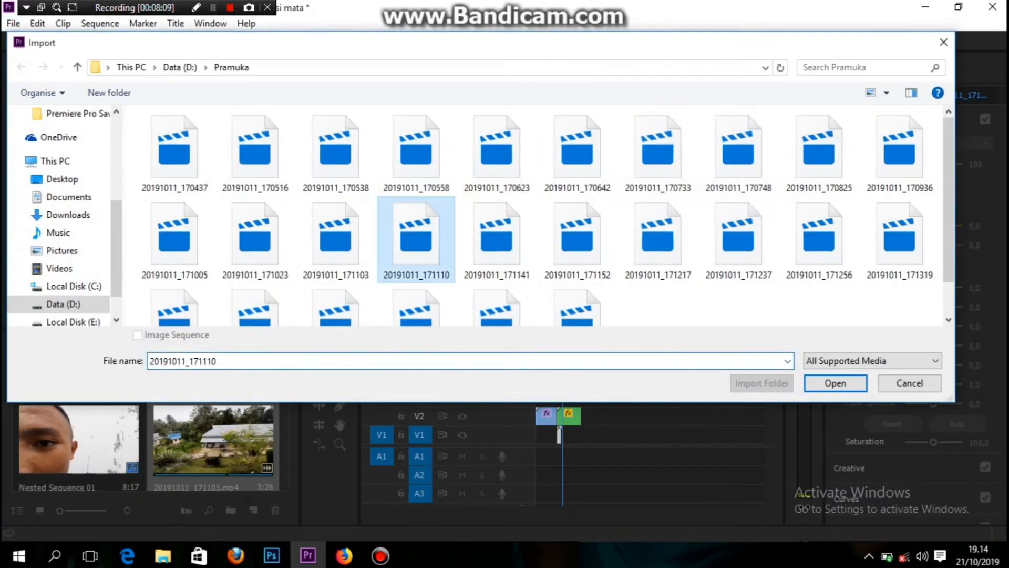
shift+click(254, 237)
key(Return)
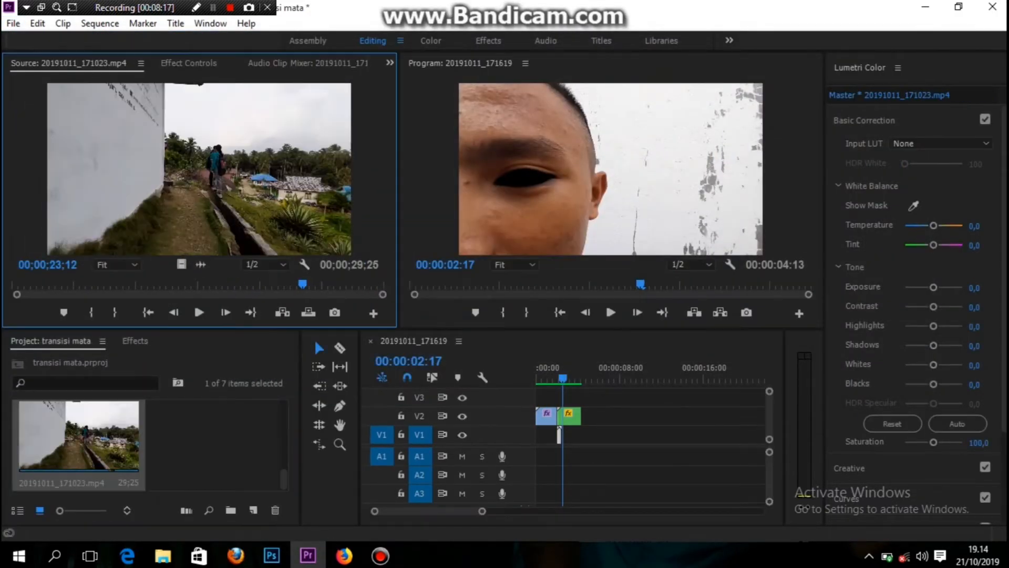
Add 20191011_171023.mp4 to V1 after the short clip and set its duration to 00:00:03:00 with Frame Blending interpolation
drag(559, 435, 559, 435)
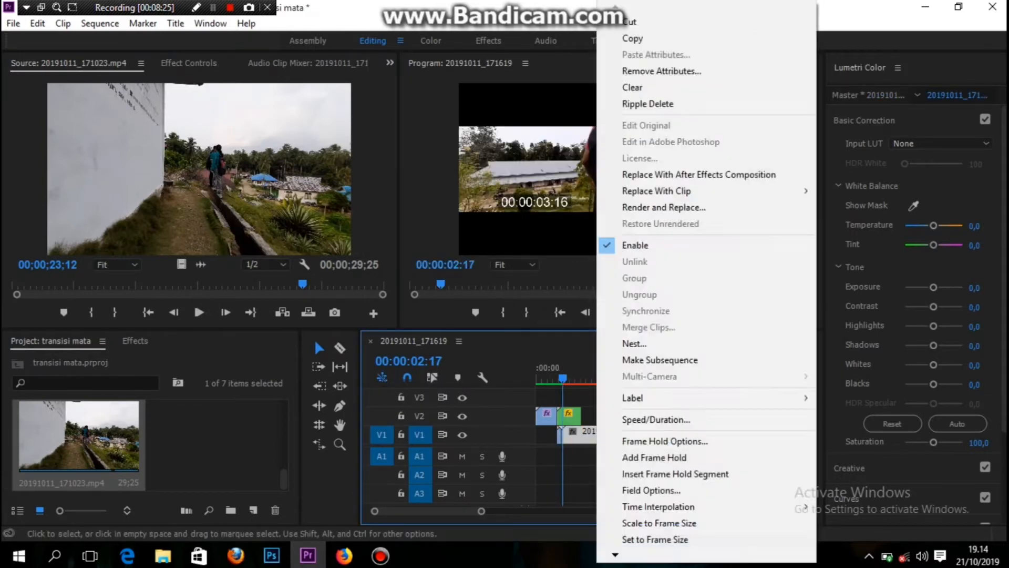
click(631, 419)
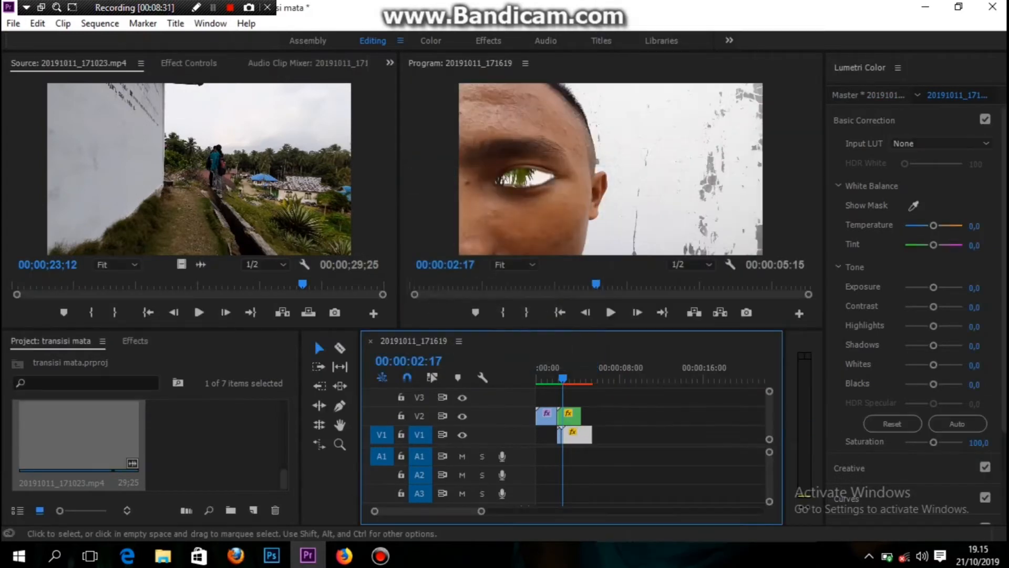
click(631, 419)
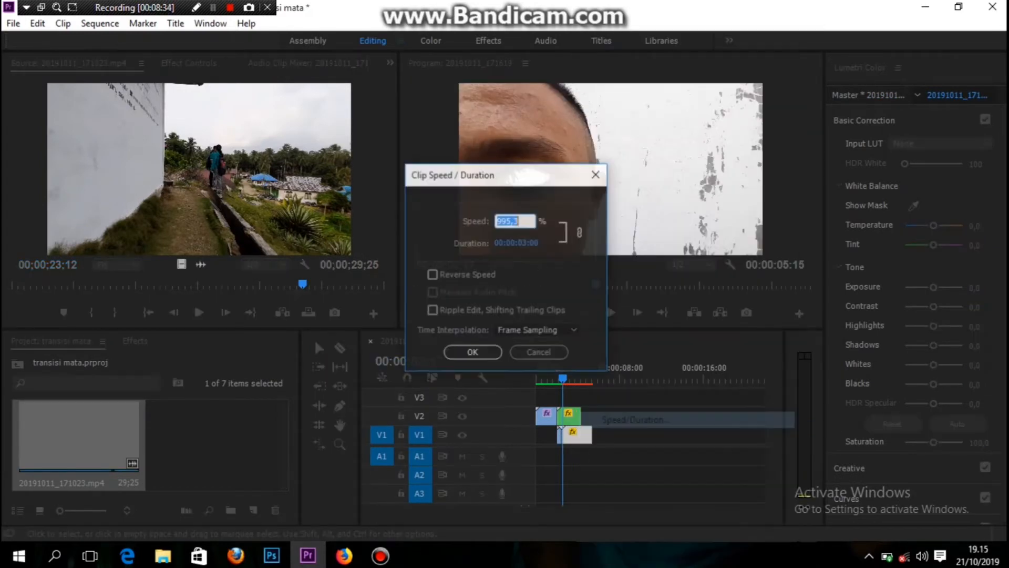
click(536, 330)
click(549, 364)
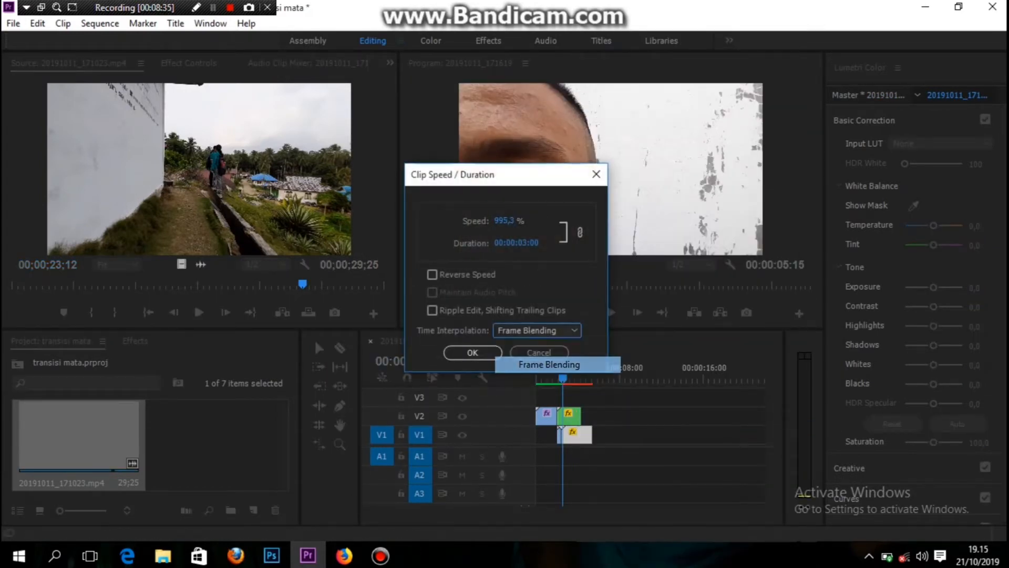
click(472, 353)
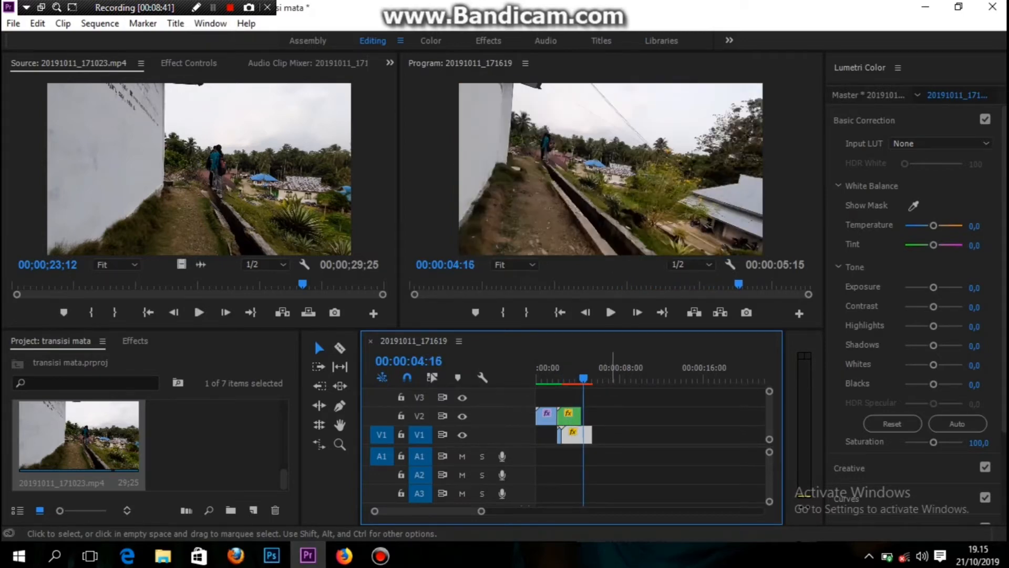
Trim the end of the new V1 clip to align with the nested clip's end, and render and play the preview
key(space)
drag(591, 435, 581, 434)
key(Home)
key(space)
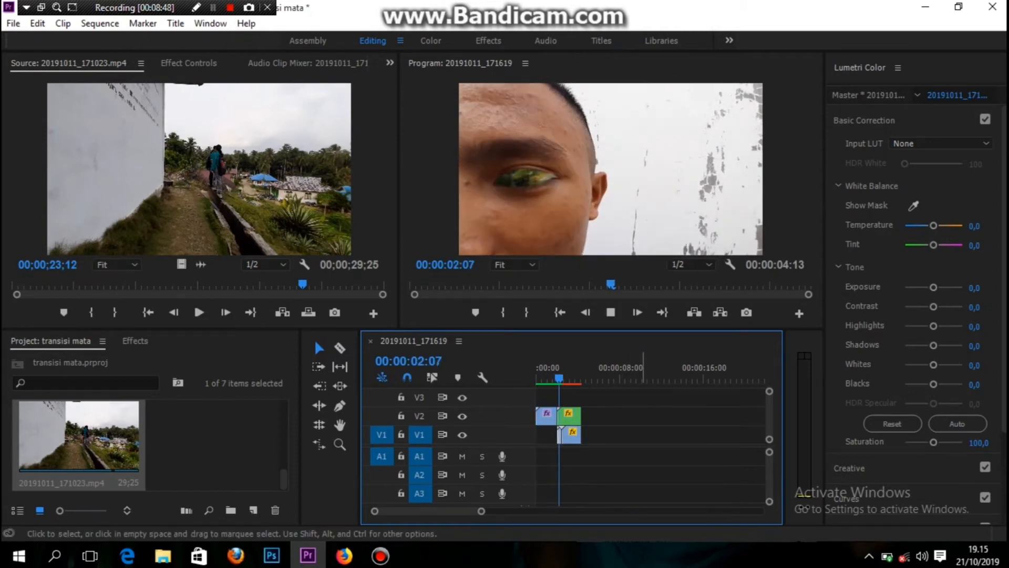
key(Return)
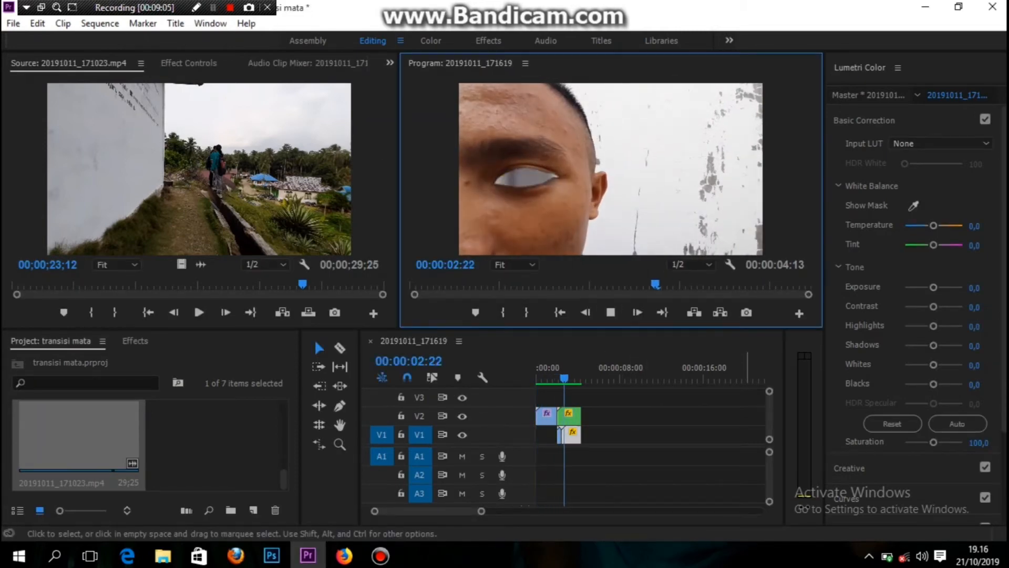
key(space)
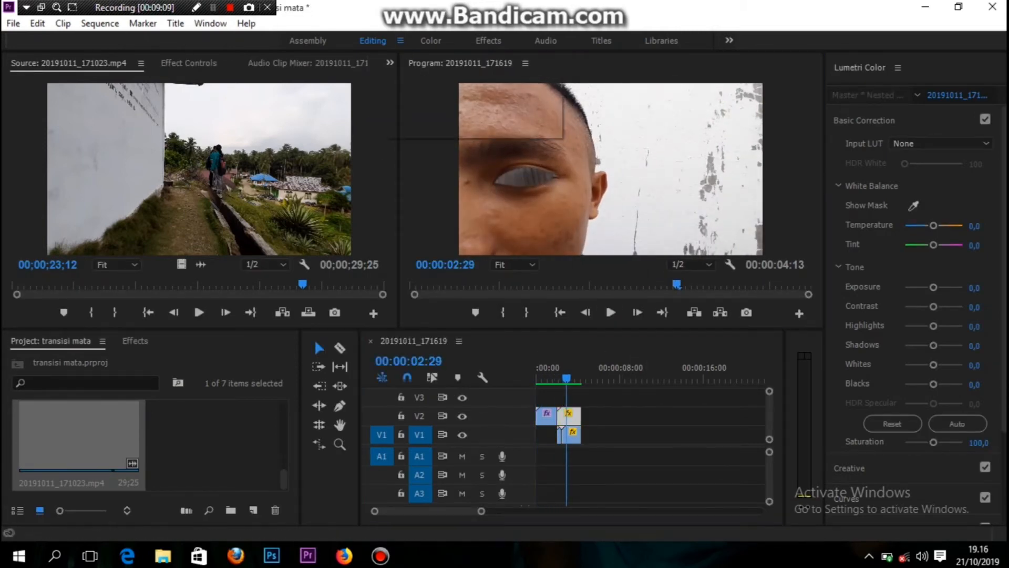
Set the feather of the nested clip's opacity mask to 26
key(shift+5)
click(573, 418)
drag(389, 165, 389, 203)
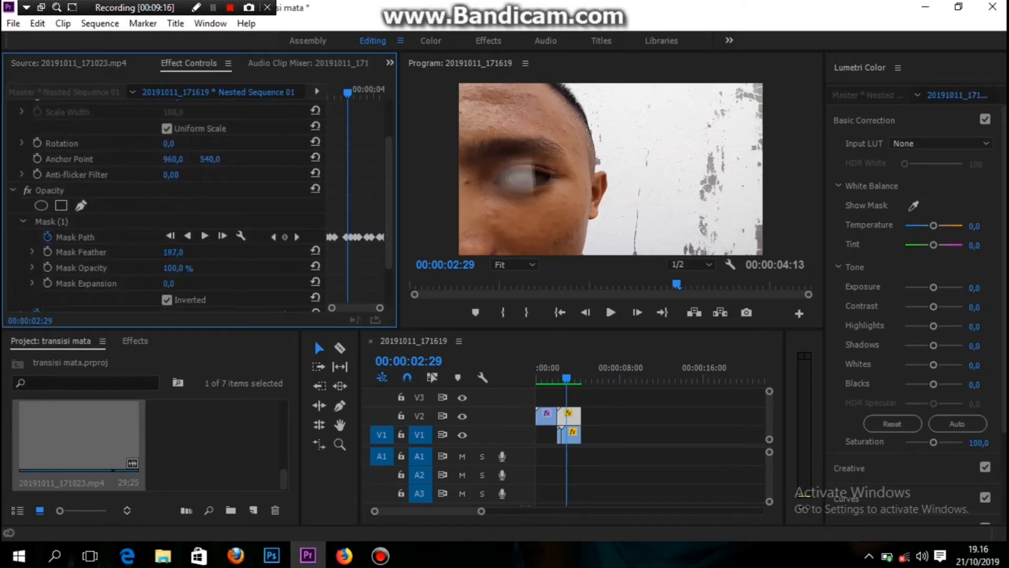
drag(173, 252, 104, 252)
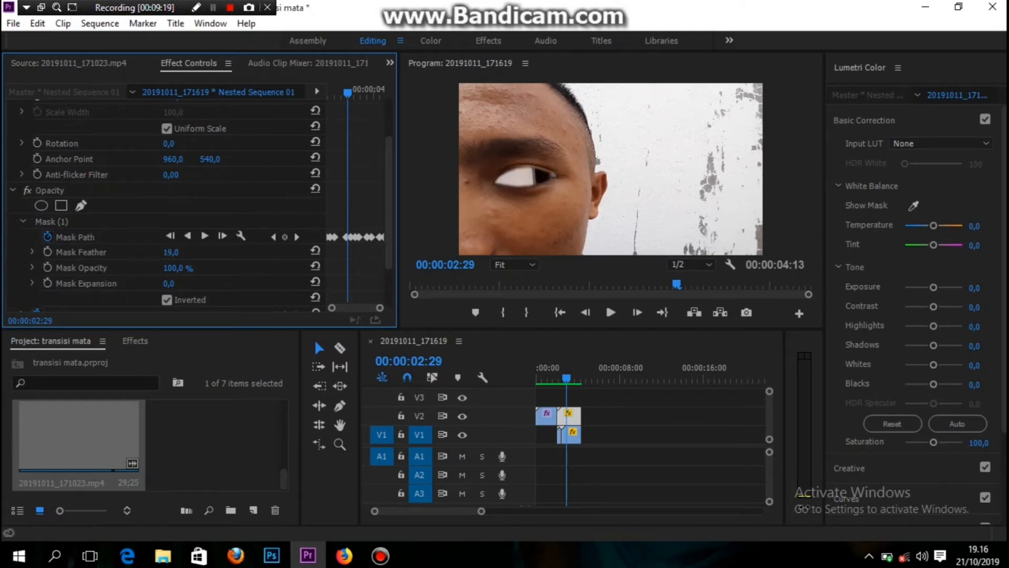
Play back the softened eye mask, return the playhead to 00:00:01:17 and render the sequence preview again
key(space)
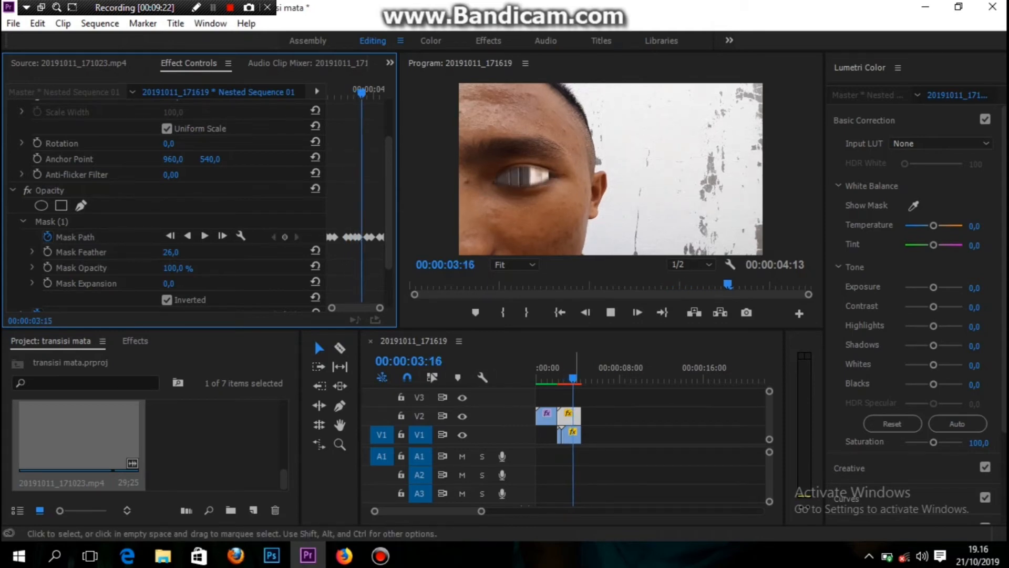
key(space)
drag(574, 378, 555, 379)
key(Left)
key(Left)
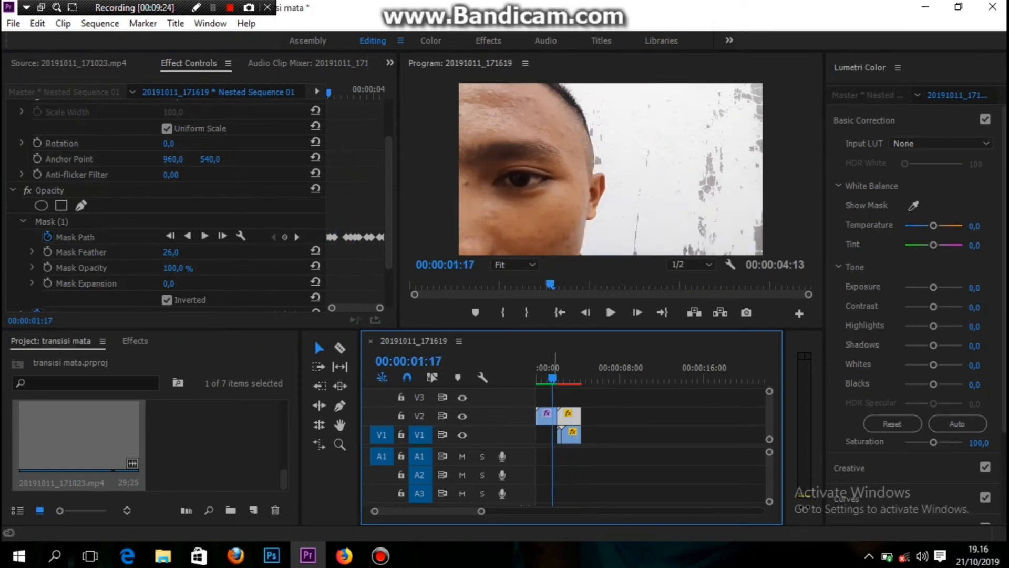
key(Return)
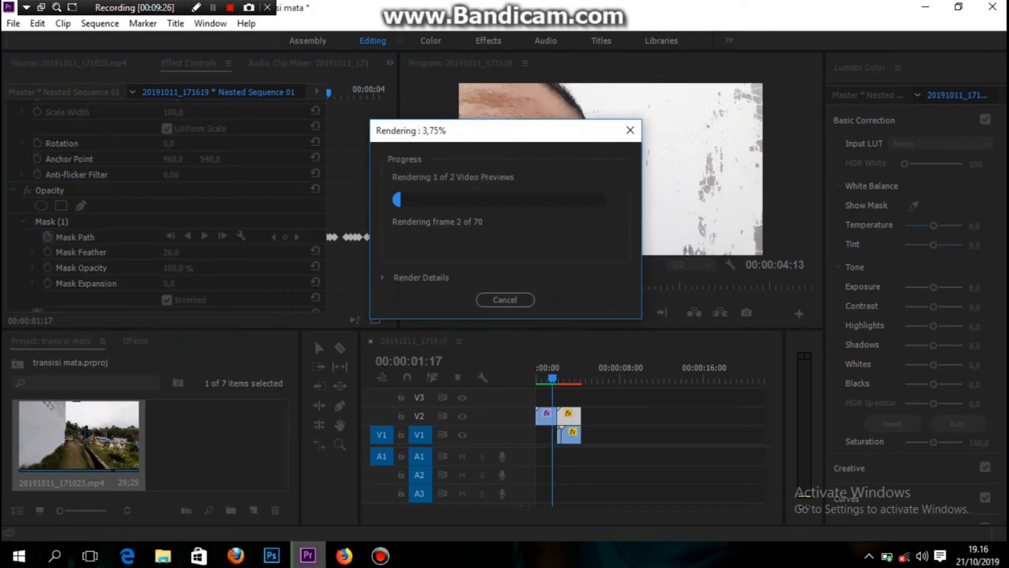